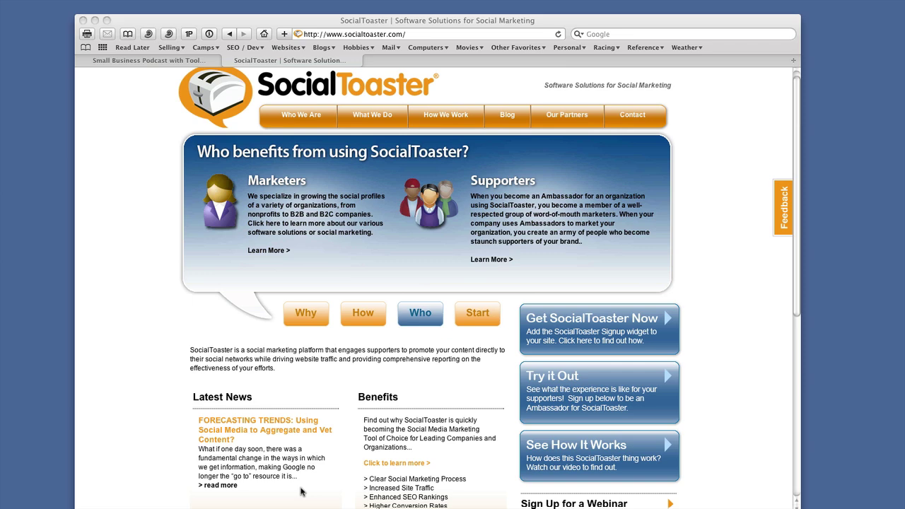
- Return to the Andy & Amy on Biz podcast tab and scroll down to its Become an Ambassador widget
key(ctrl+shift+Tab)
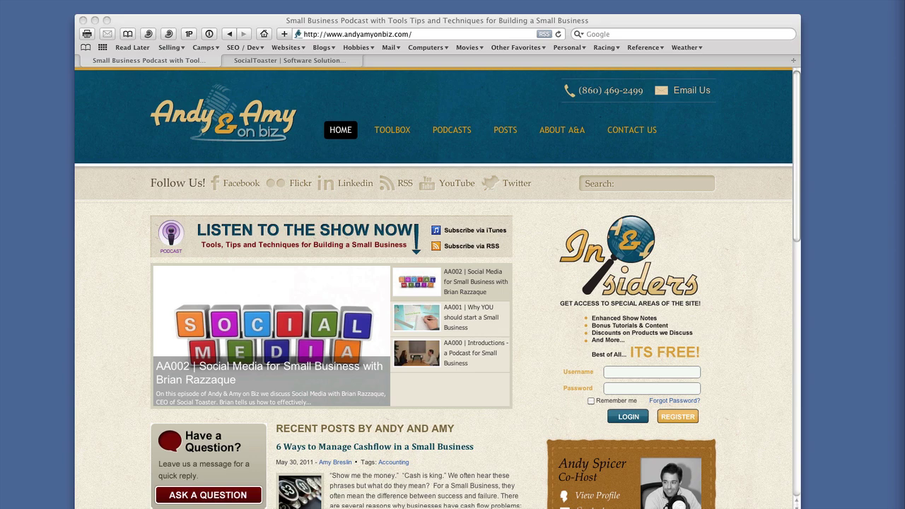
scroll(460, 243, down, 5)
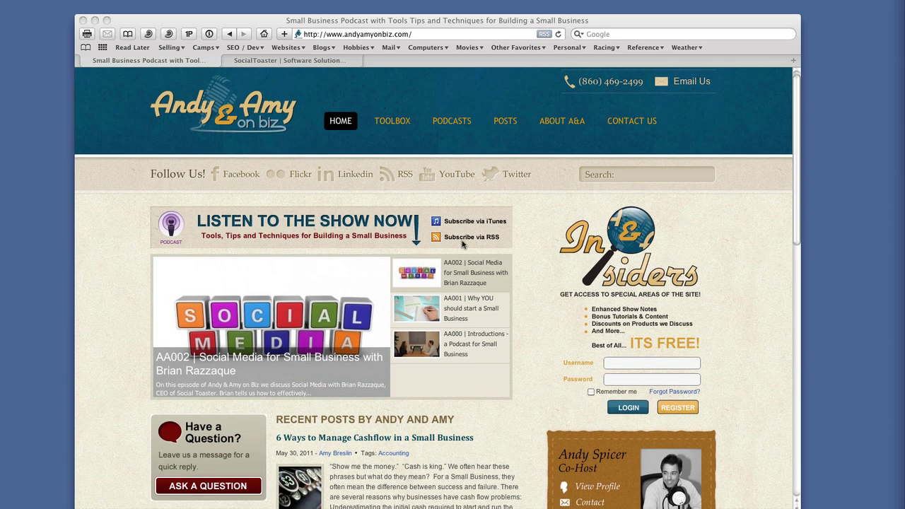
scroll(459, 244, down, 2)
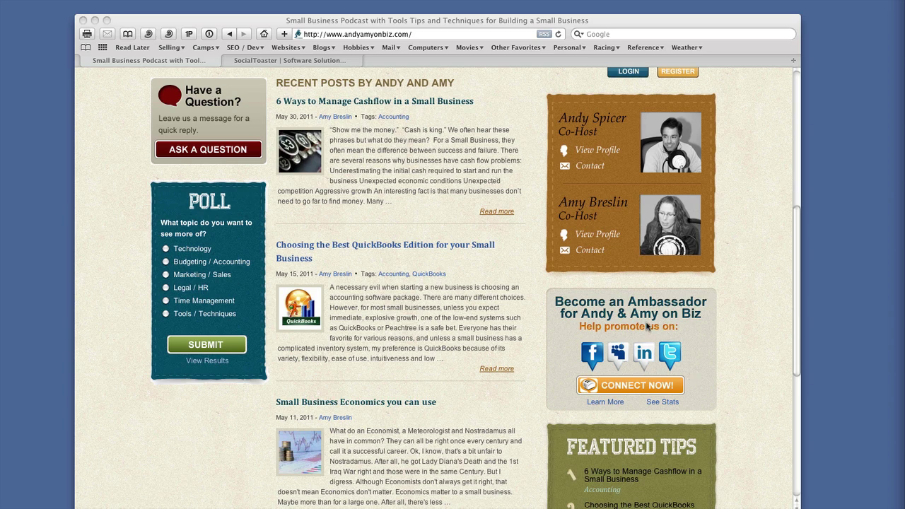
scroll(648, 326, down, 2)
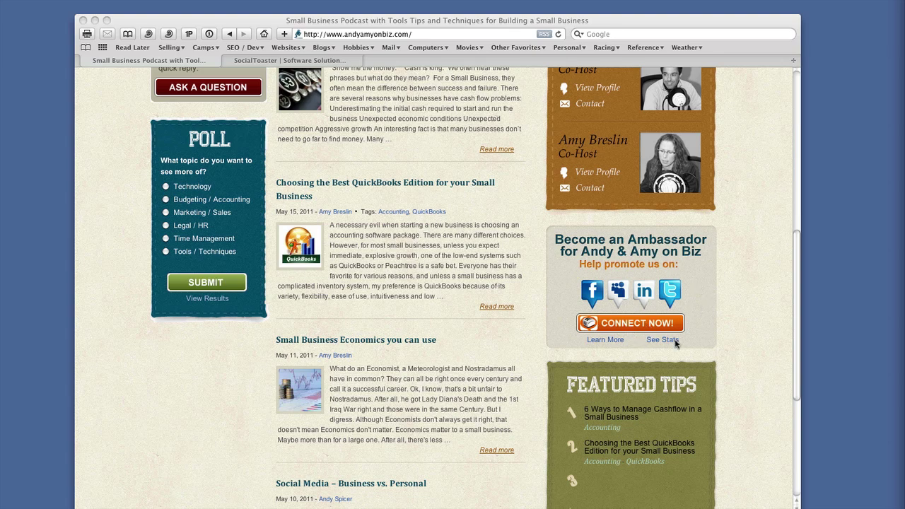
click(604, 344)
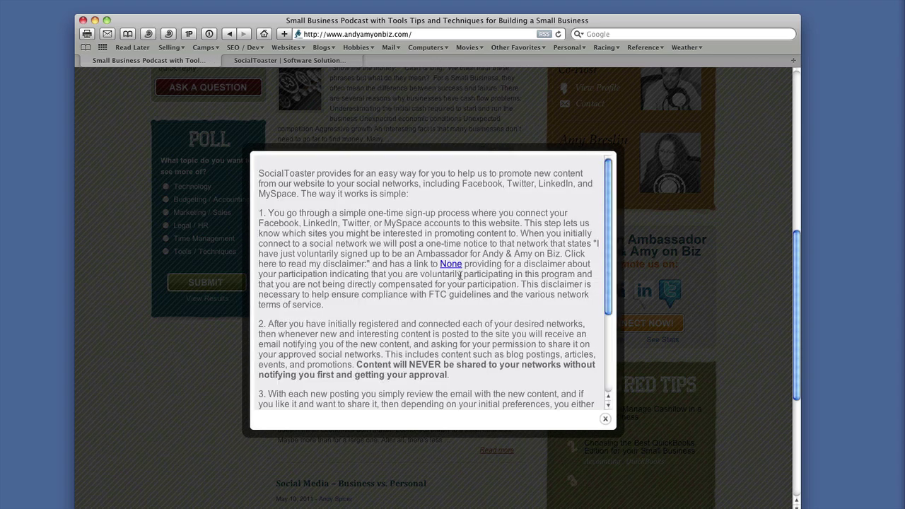
scroll(451, 234, down, 5)
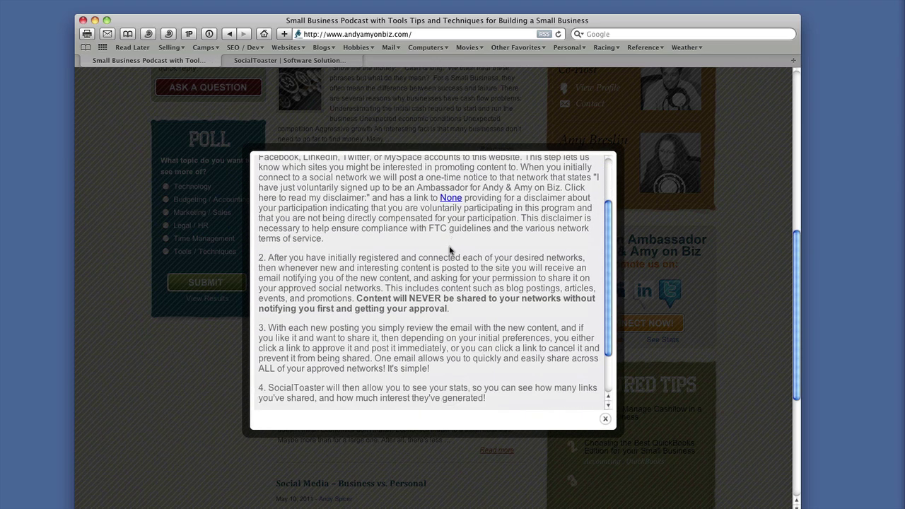
scroll(450, 249, down, 1)
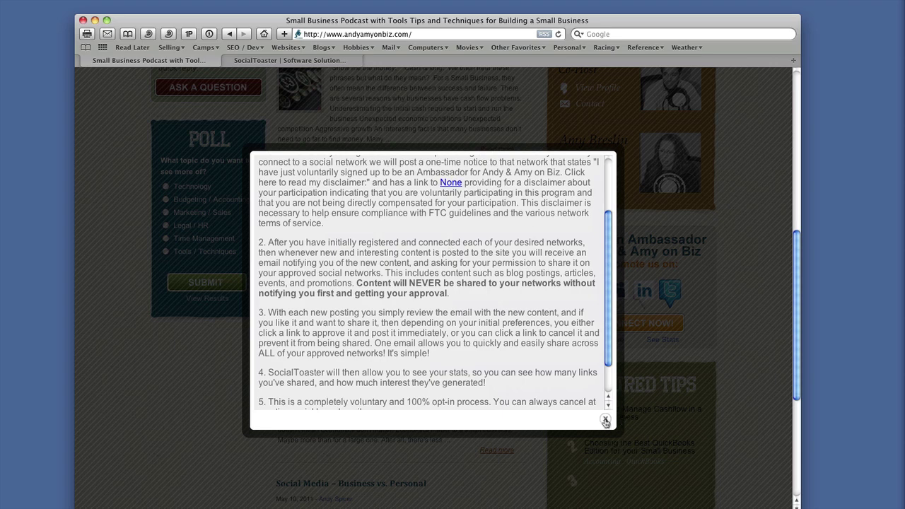
click(605, 421)
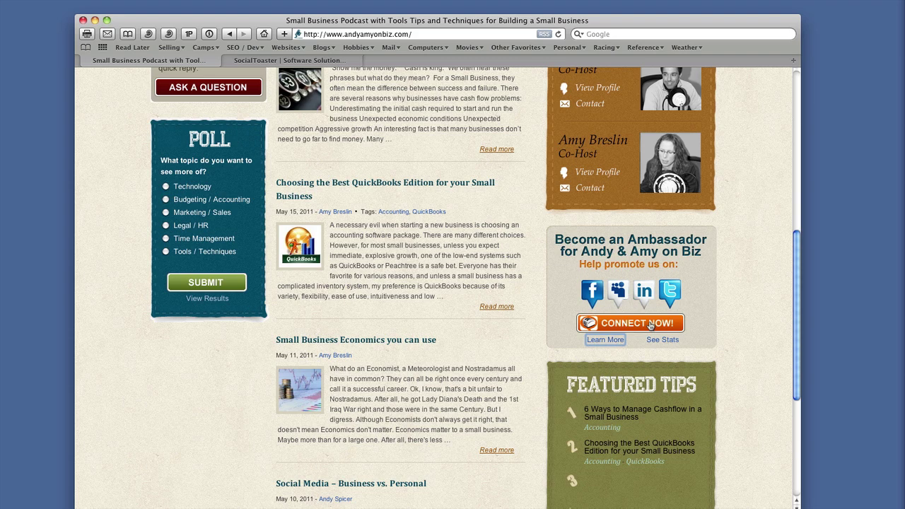
- Open the Become an Ambassador signup via CONNECT NOW! and choose Twitter as the network
click(650, 326)
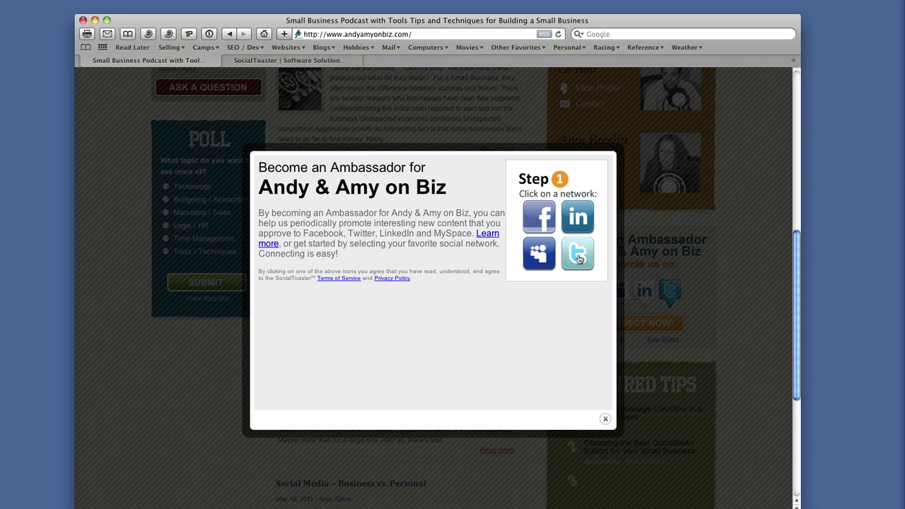
click(577, 259)
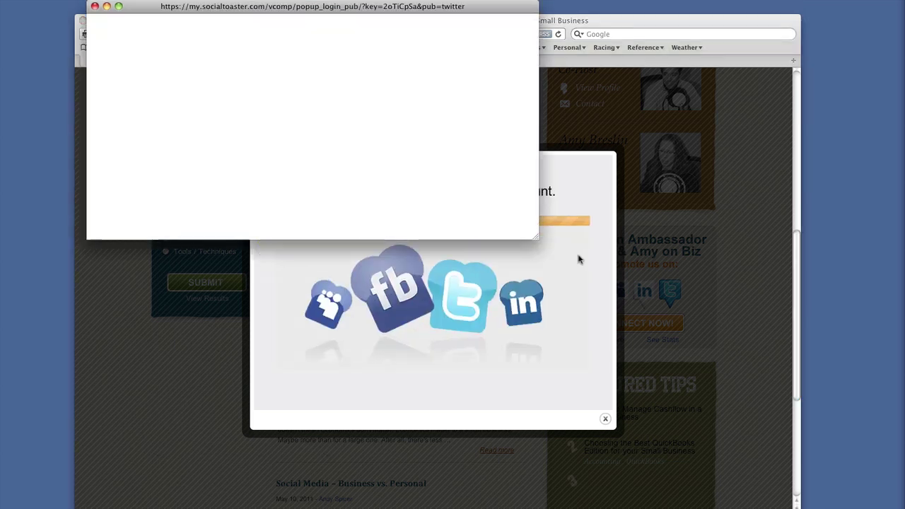
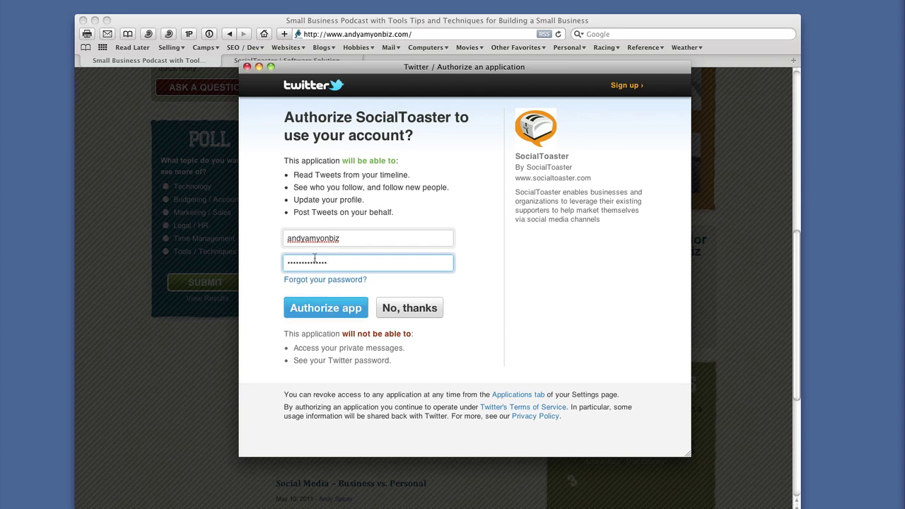
- Authorize the SocialToaster app on Twitter so the Create Your Account form appears
click(324, 314)
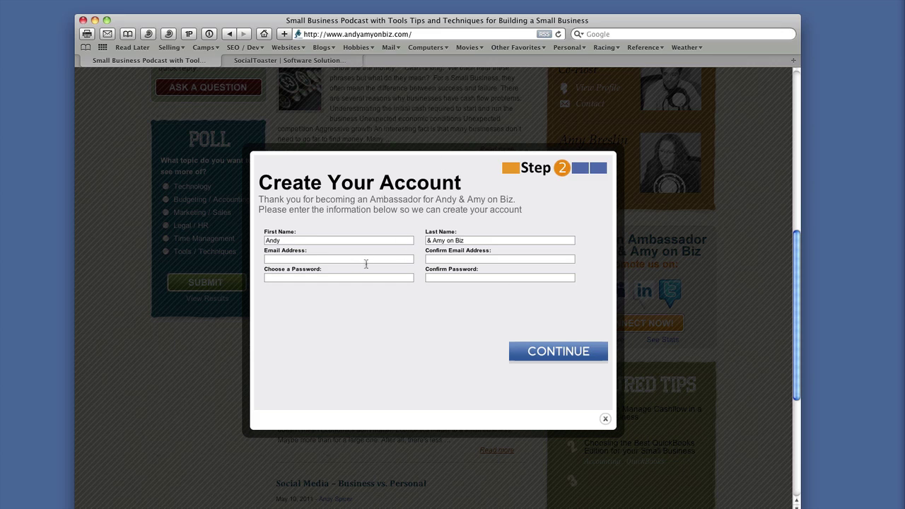
- Fill in the ambassador's first and last name, and enter and confirm the business e-mail address
click(315, 242)
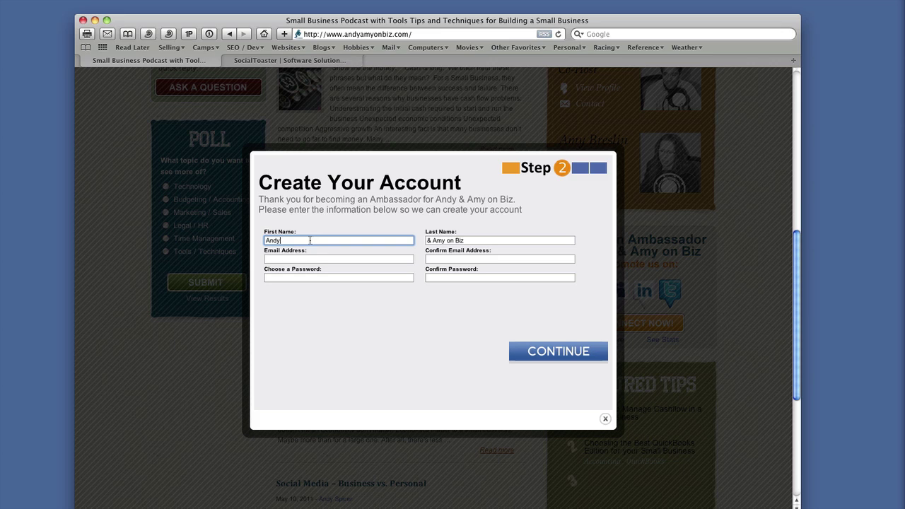
drag(305, 241, 252, 243)
key(Tab)
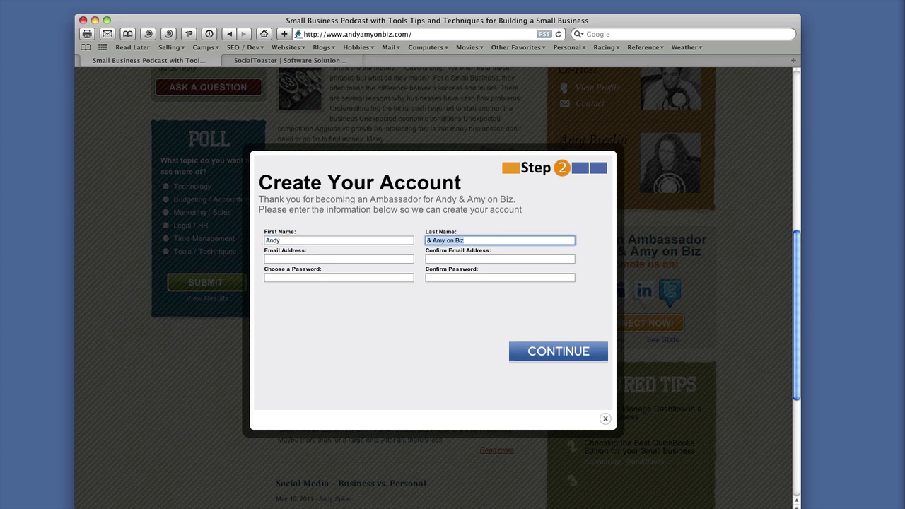
text(Spicer)
key(Tab)
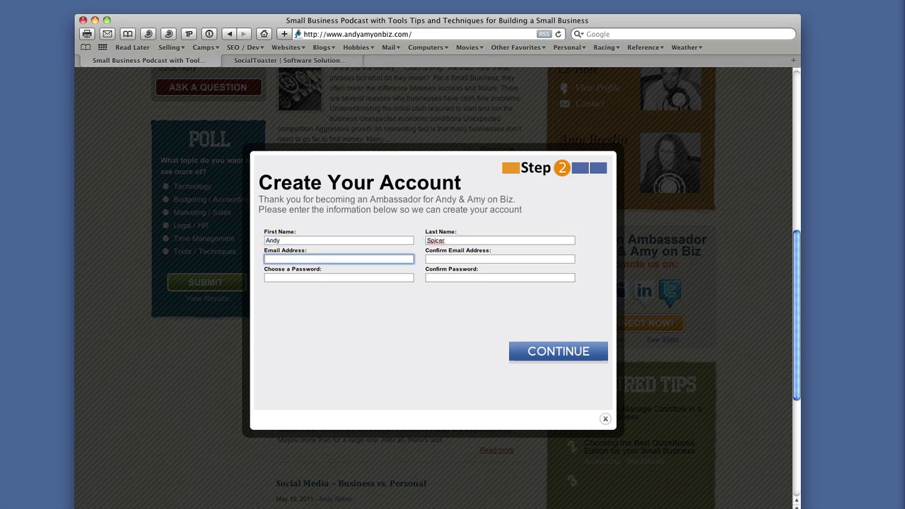
key(Tab)
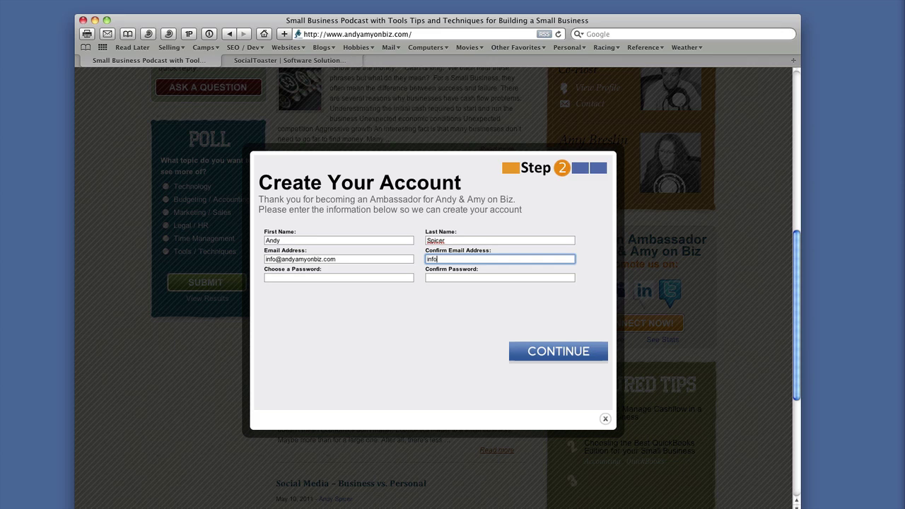
- Enter and confirm the account password, then submit the account form
key(Tab)
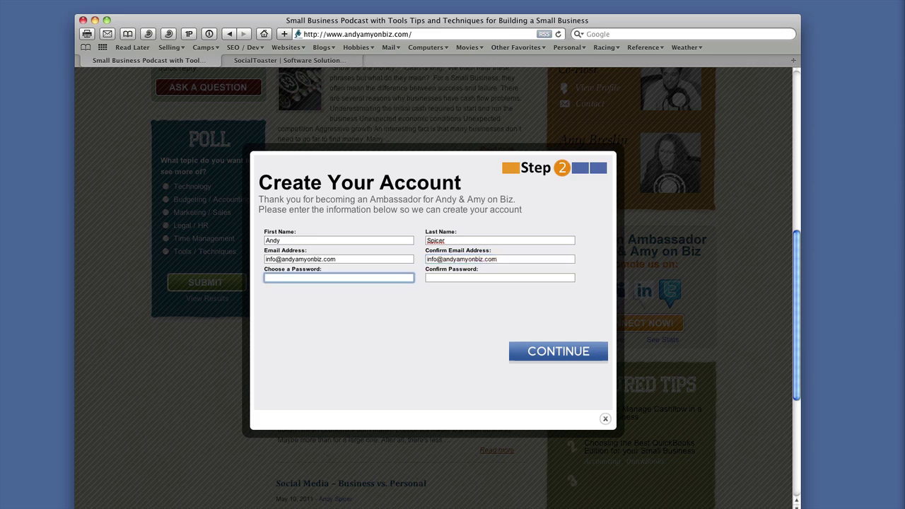
text(••••••••)
key(Tab)
text(•••••)
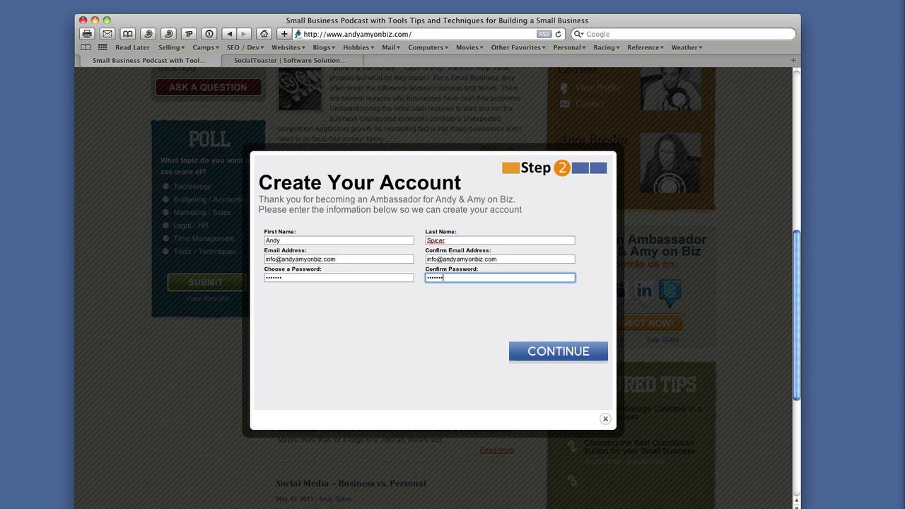
text(•••)
click(557, 359)
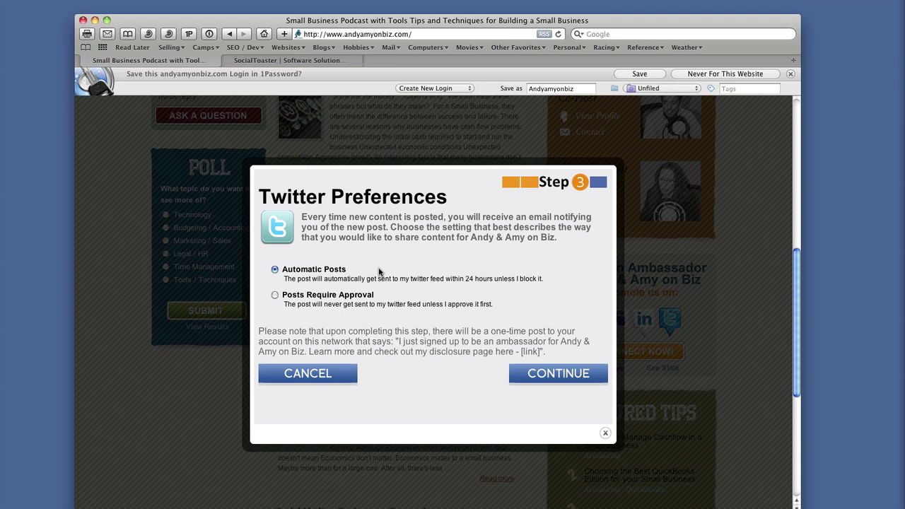
- Keep Automatic Posts as the Twitter preference and continue to Add More Social Networks
scroll(379, 272, down, 1)
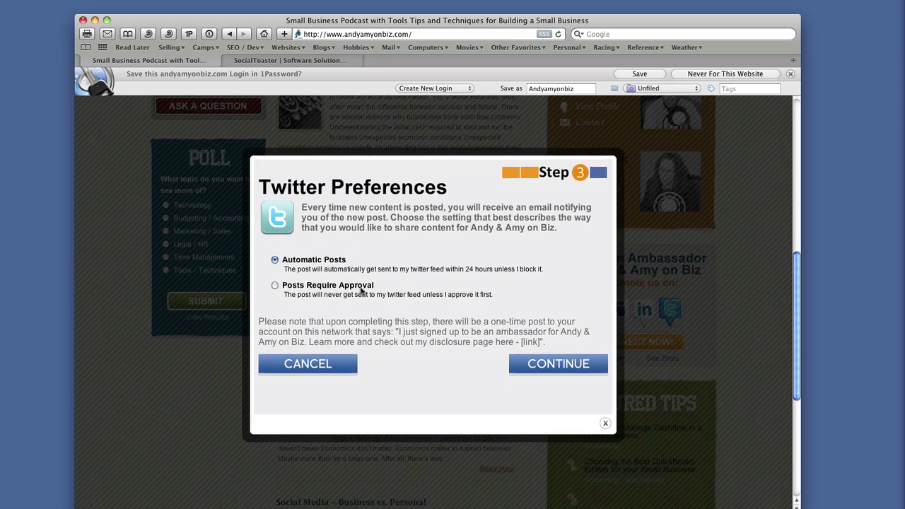
click(565, 365)
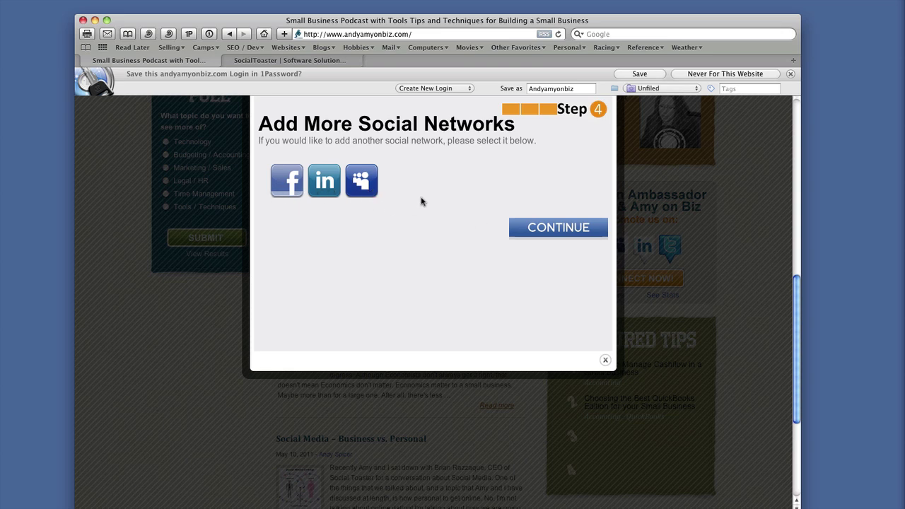
- Skip adding Facebook, LinkedIn or MySpace, and open Account Settings from the Congratulations screen
click(570, 229)
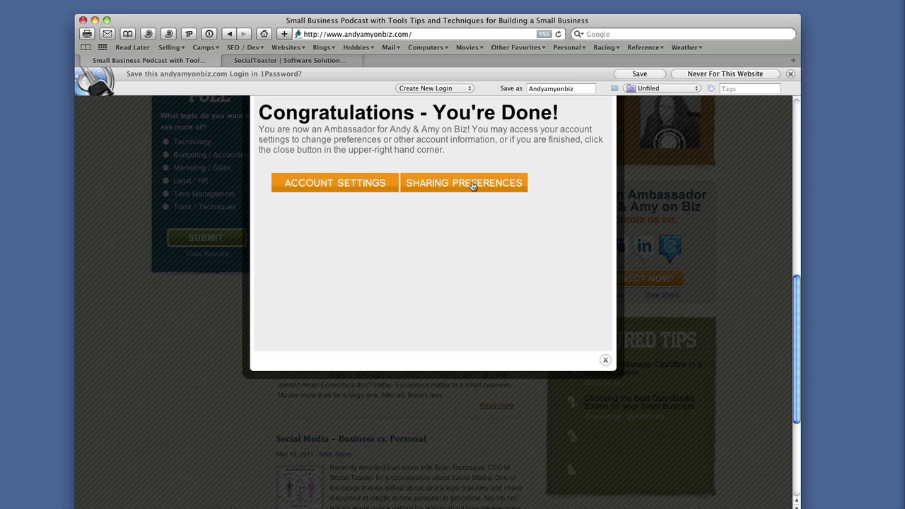
click(355, 185)
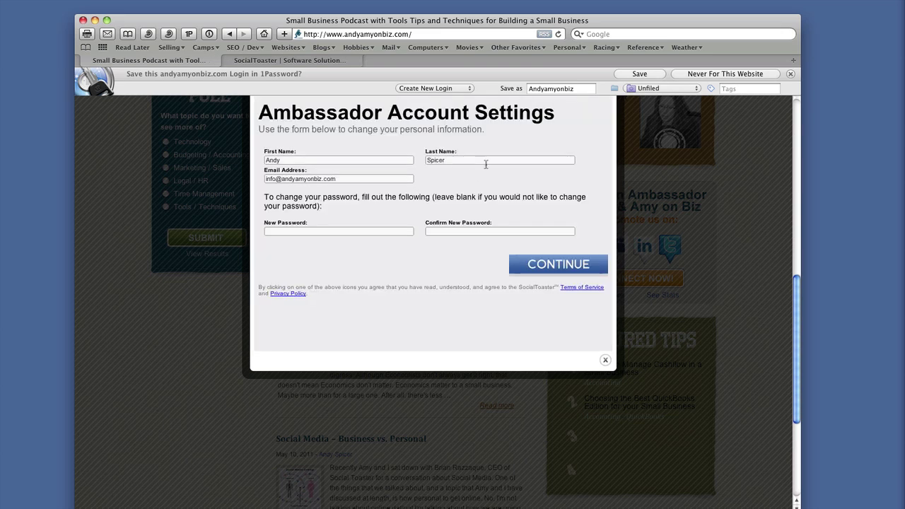
- Continue past the unchanged account details and open Sharing Preferences on the Welcome Back screen
click(574, 267)
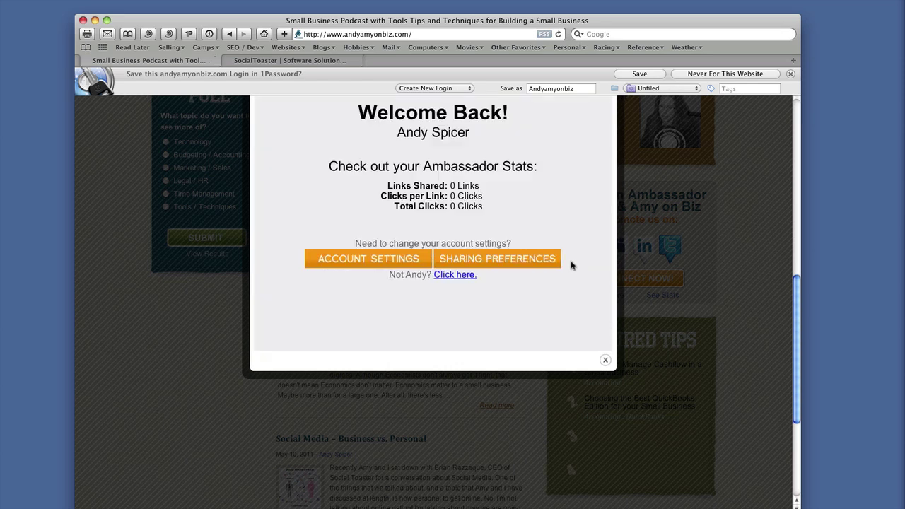
click(504, 261)
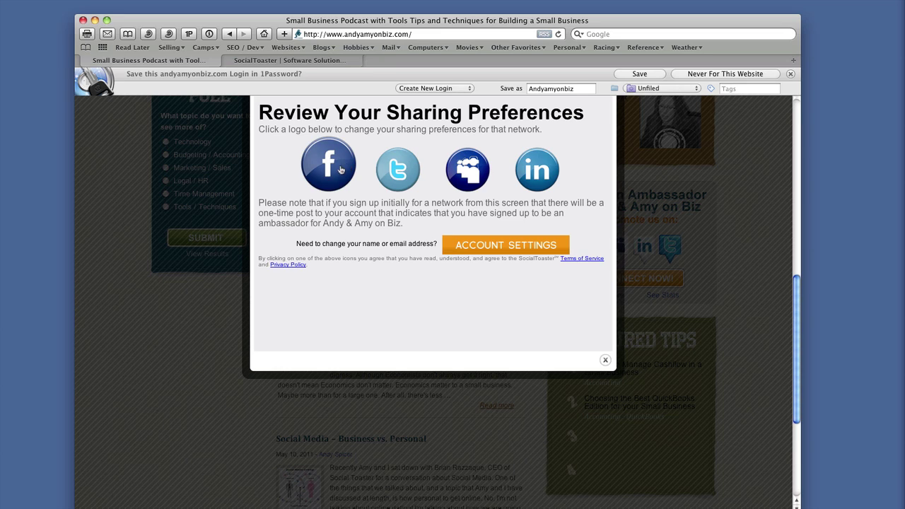
- Switch Twitter sharing to Posts Require Approval, re-authorize SocialToaster on Twitter, then open Account Settings
click(391, 173)
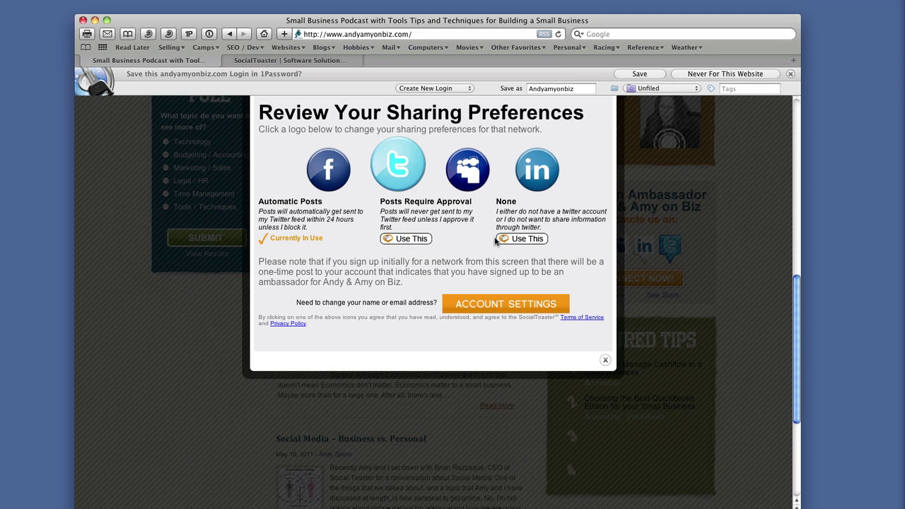
click(418, 240)
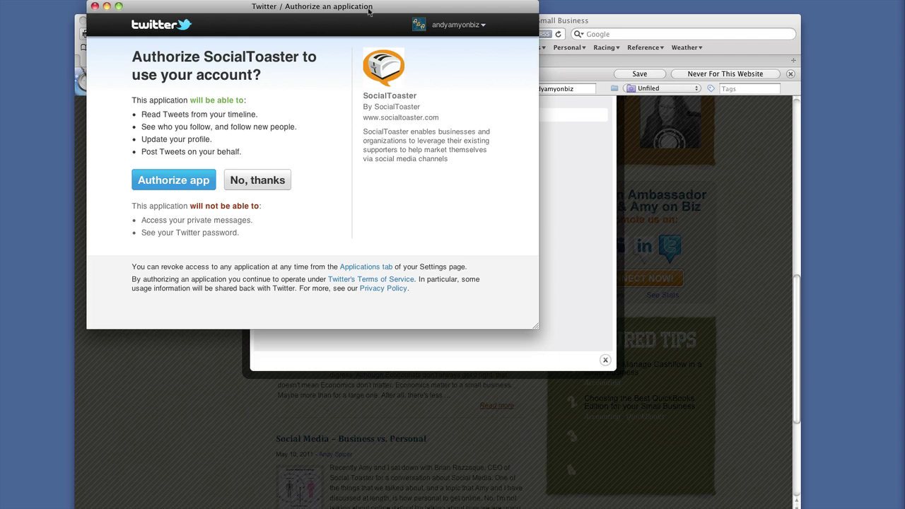
triple_click(421, 62)
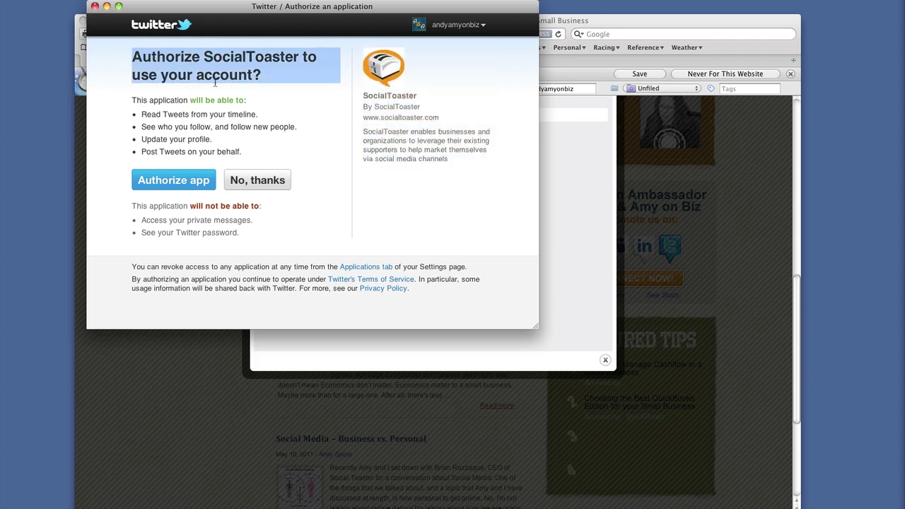
click(174, 180)
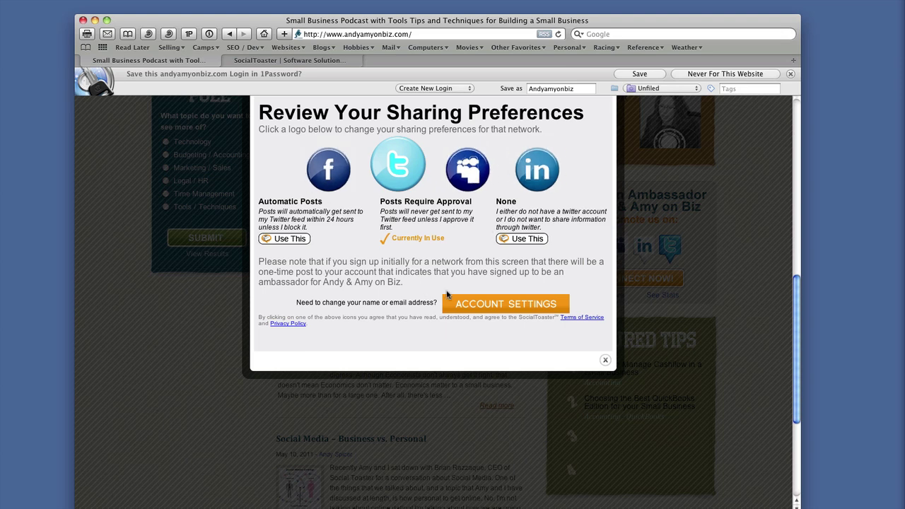
click(508, 309)
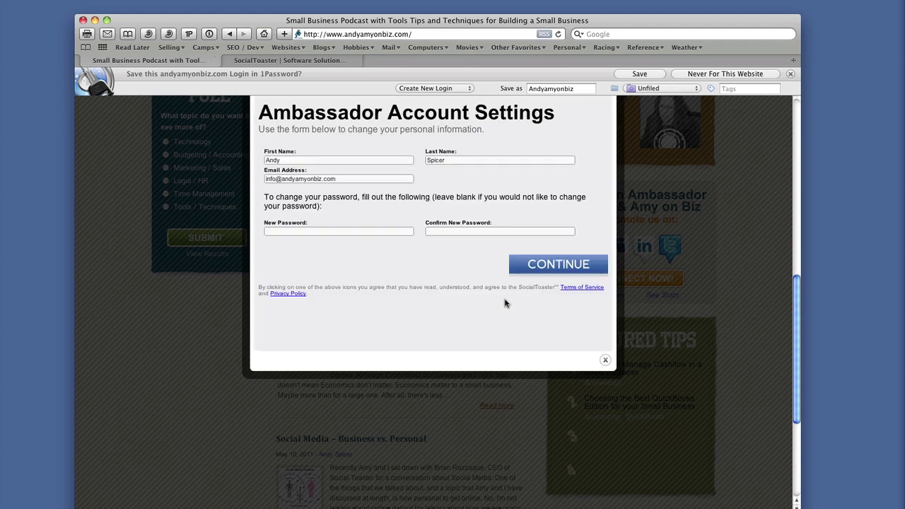
- Continue past Account Settings and close the Welcome Back stats dialog, reopening and closing it again
click(557, 264)
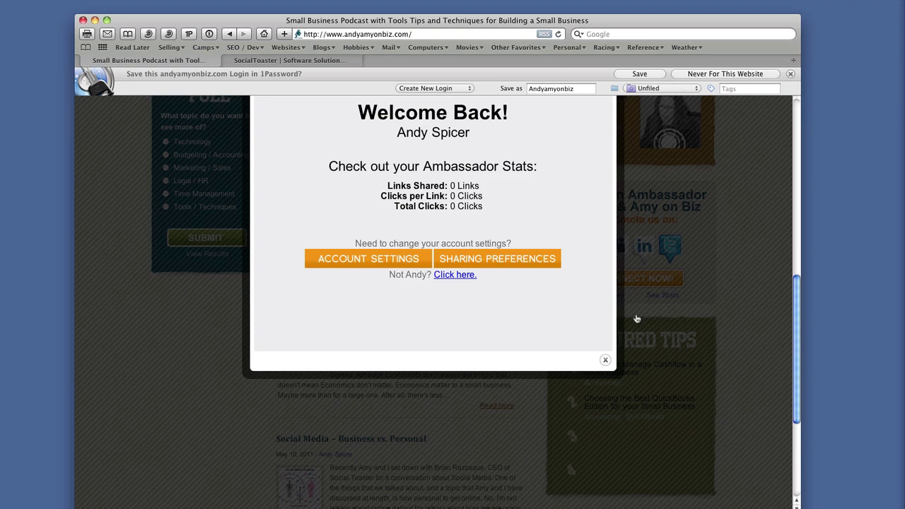
click(604, 361)
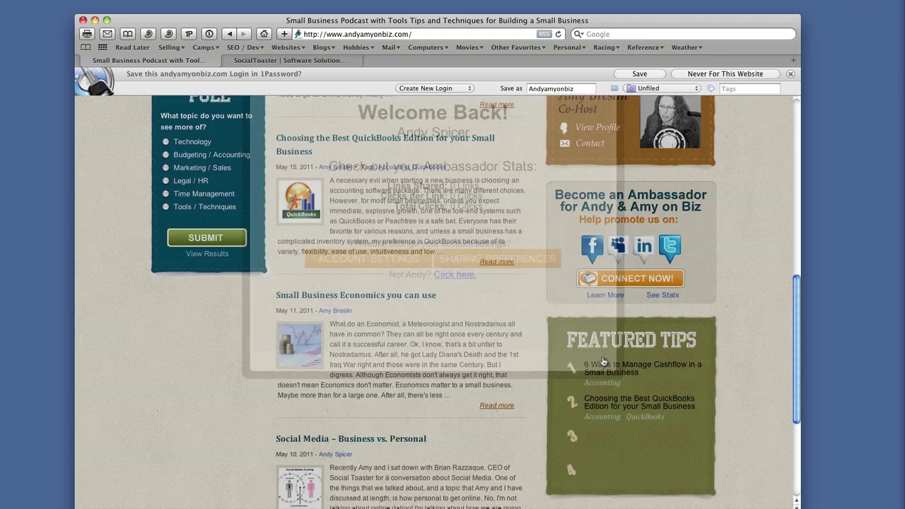
click(662, 295)
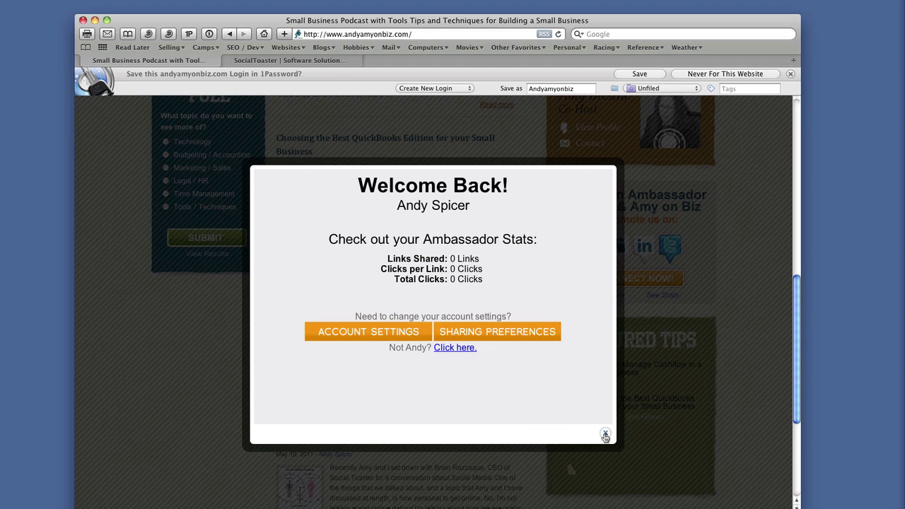
click(605, 435)
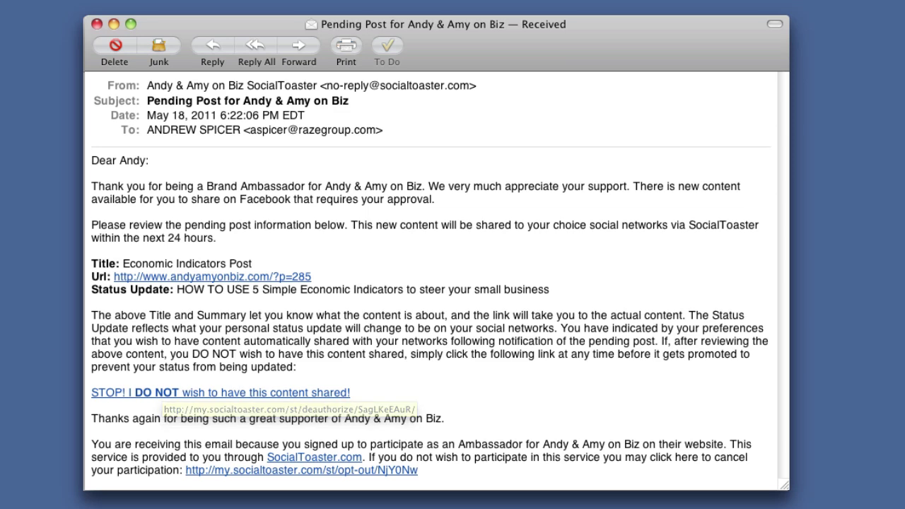
- Close the Facebook 'Pending Post for Andy & Amy on Biz' e-mail window
click(99, 24)
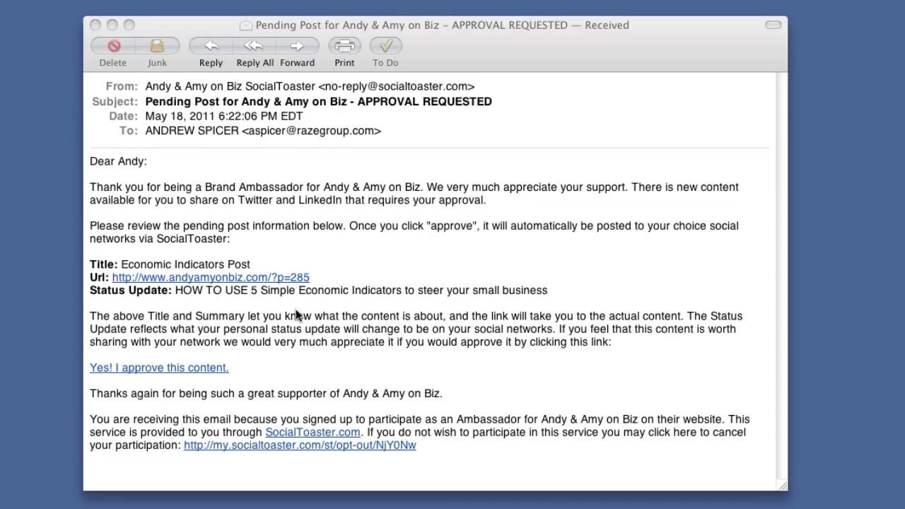